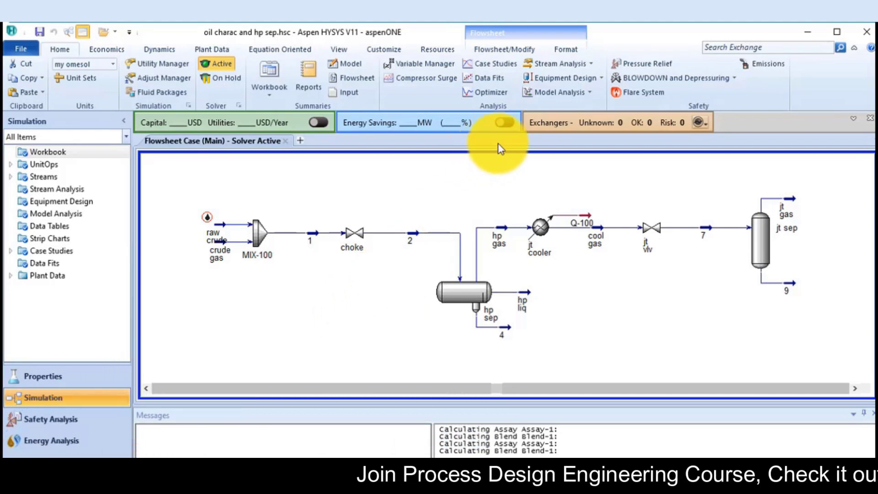
Step: Create Line Sizing Manager-1 from the Equipment Design tools on the Home ribbon
left_click(602, 80)
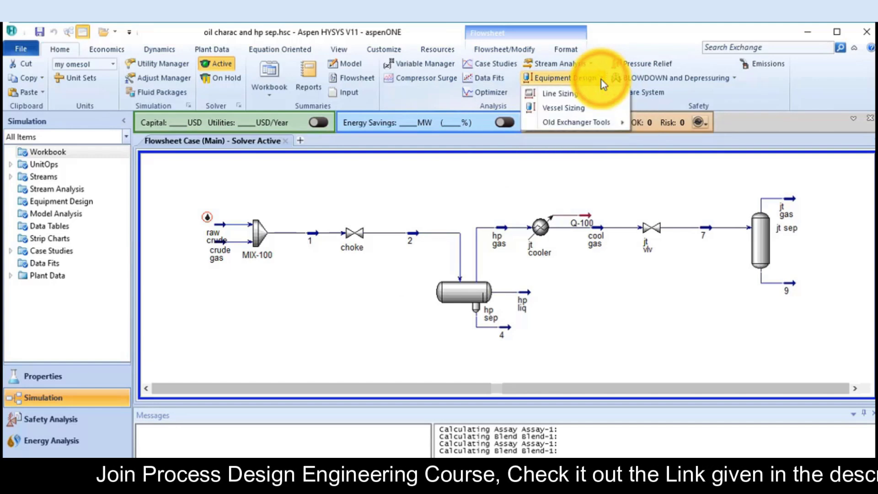
left_click(572, 95)
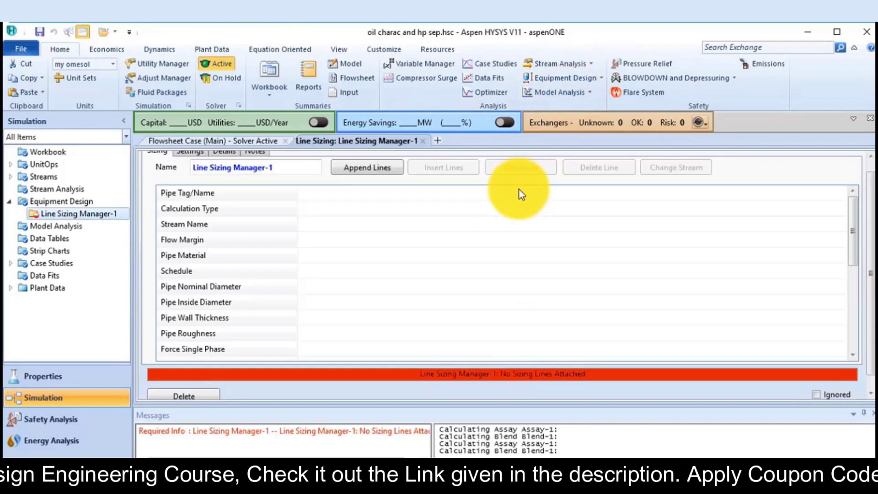
Step: Append the crude gas stream as Line Sizing-1, designed in Carbon Steel schedule 40
left_click(386, 174)
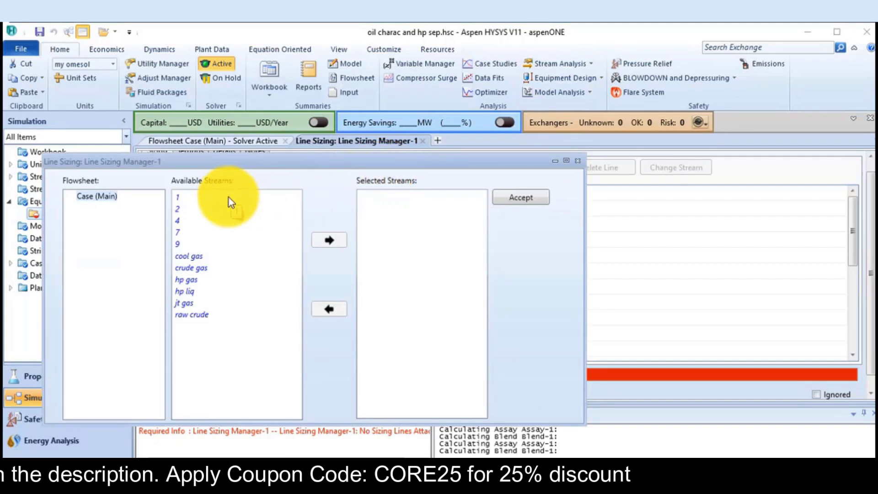
left_click(197, 269)
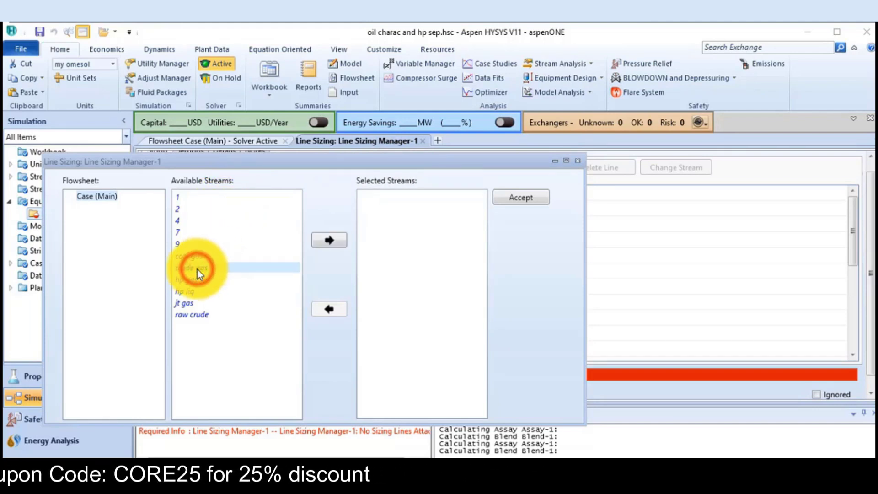
left_click(330, 241)
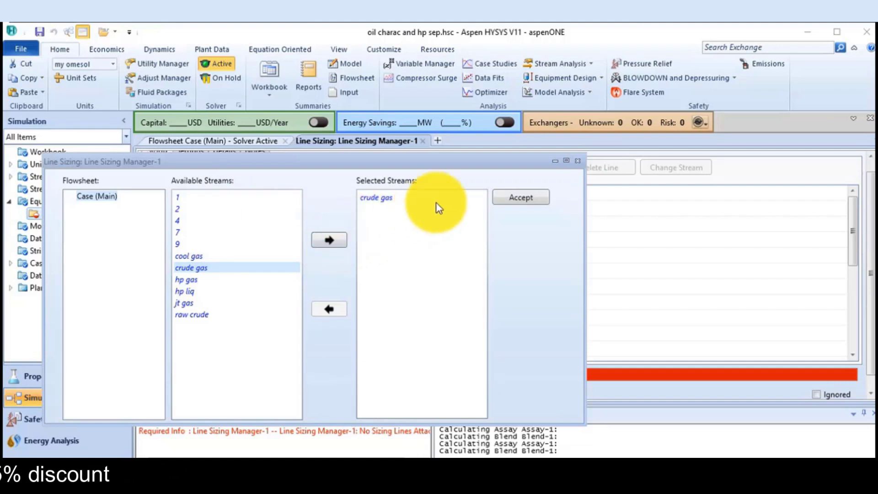
left_click(513, 197)
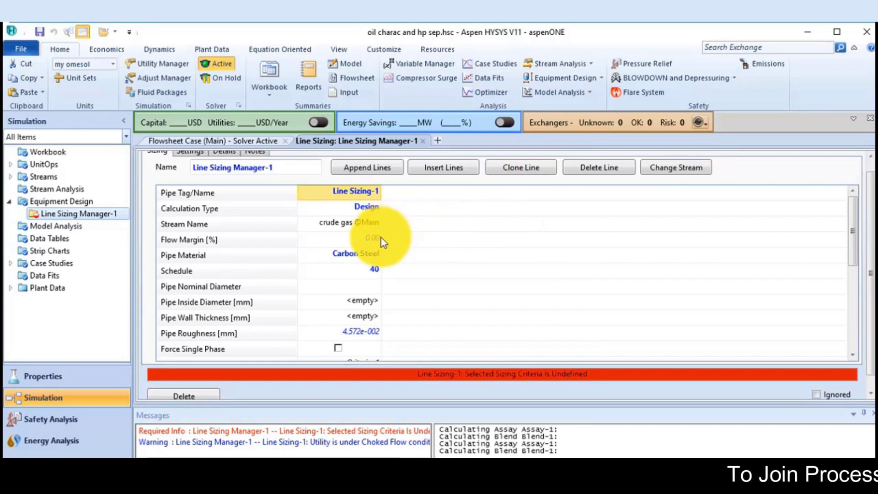
Step: Keep Carbon Steel as pipe material and set pipe length to 100 ft (30.48 m)
left_click(377, 254)
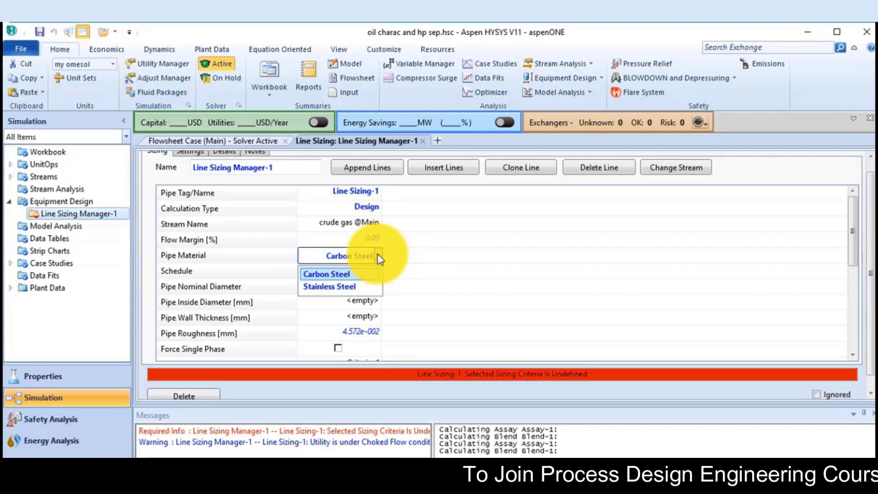
left_click(324, 274)
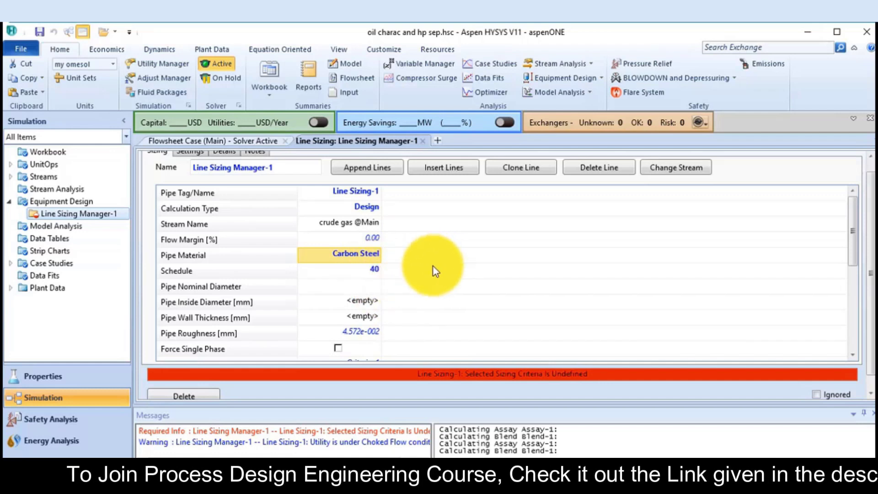
scroll(432, 267, "down", 1)
scroll(431, 267, "down", 2)
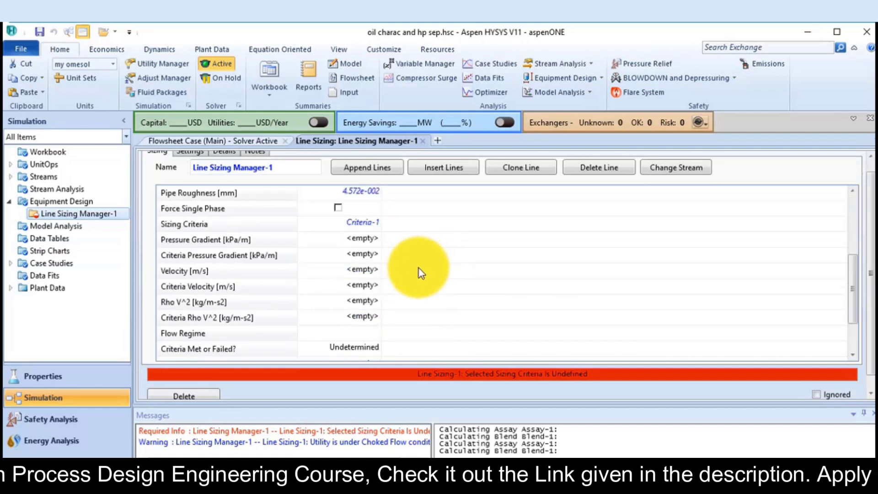
scroll(419, 272, "down", 1)
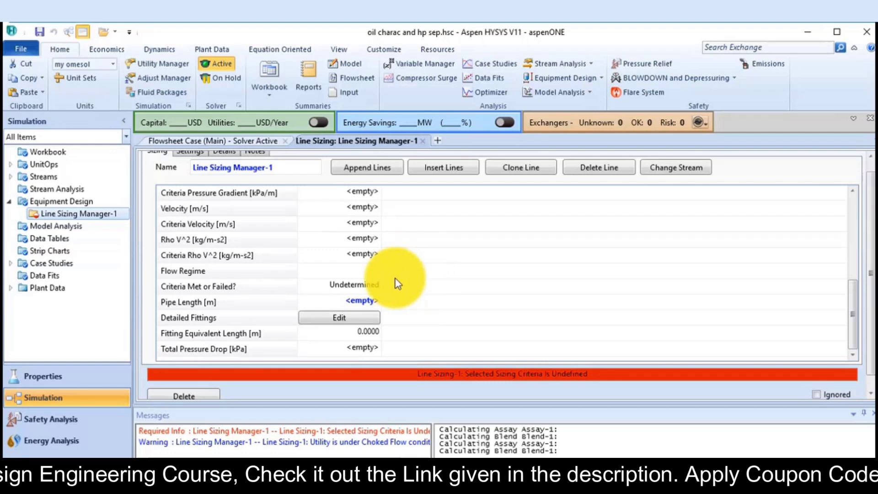
left_click(371, 300)
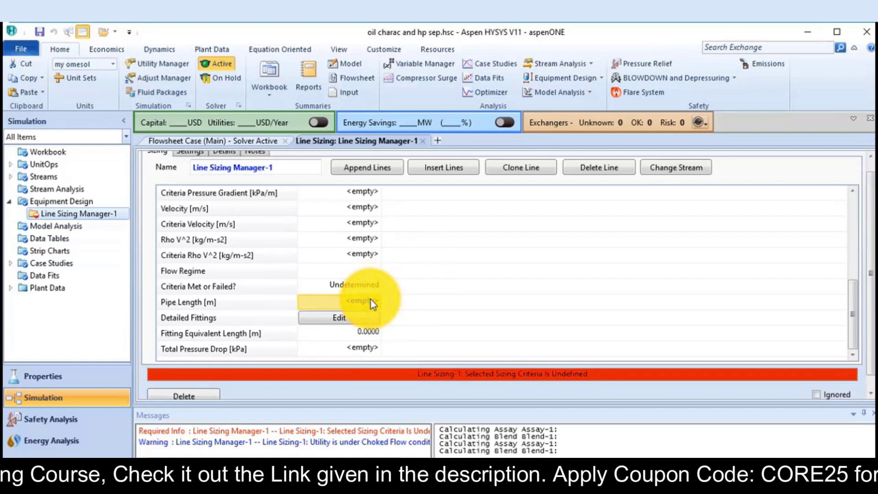
left_click(371, 300)
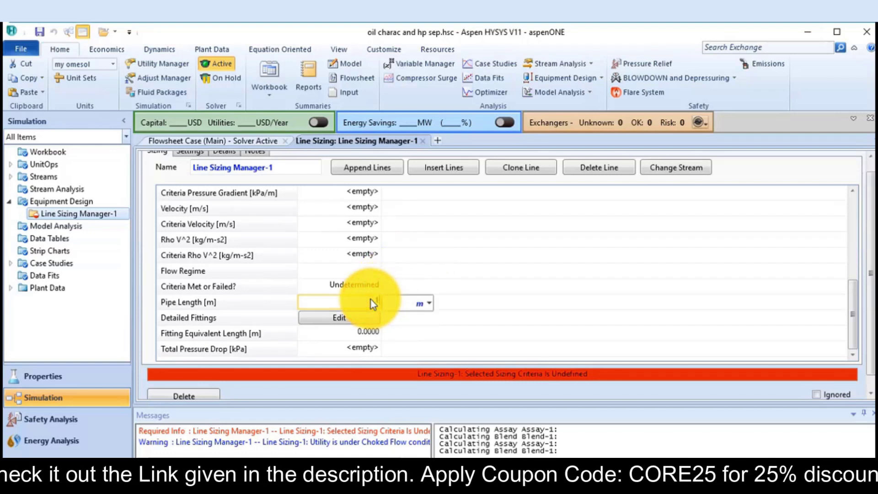
type("100")
type("ft")
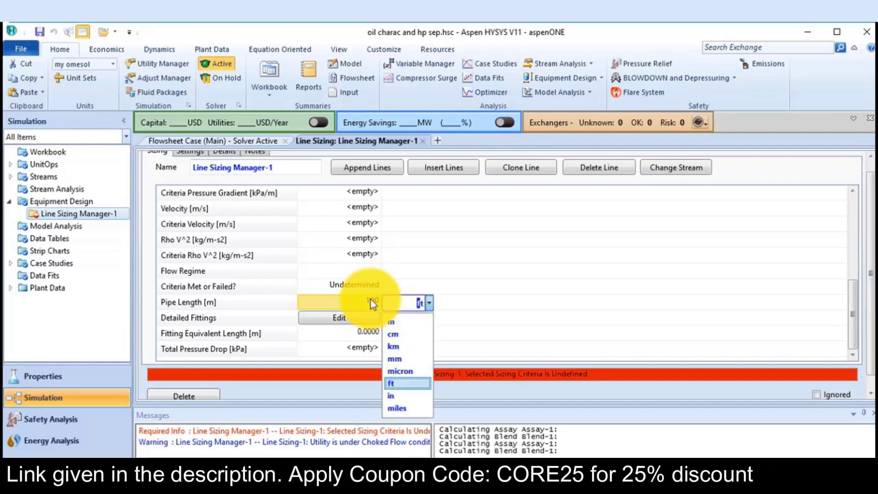
key("Return")
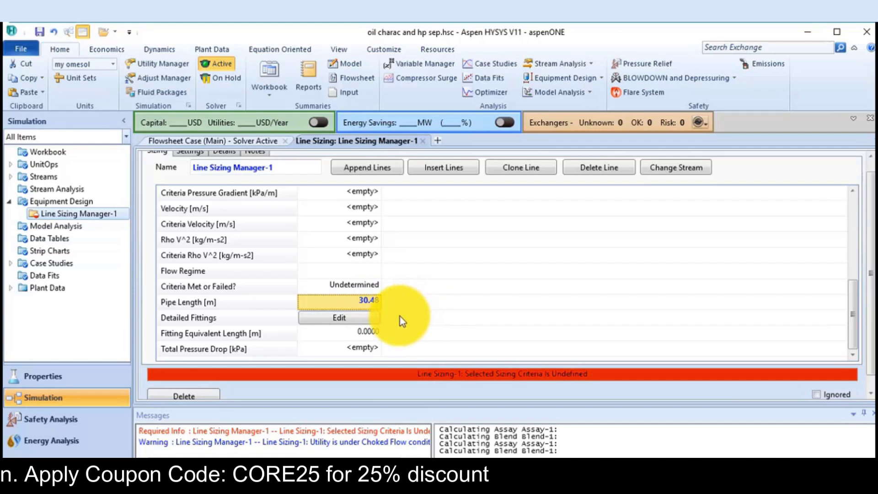
Step: Add a Tee: As Elbow fitting with 6 ft (1.829 m) additional equivalent length
left_click(363, 322)
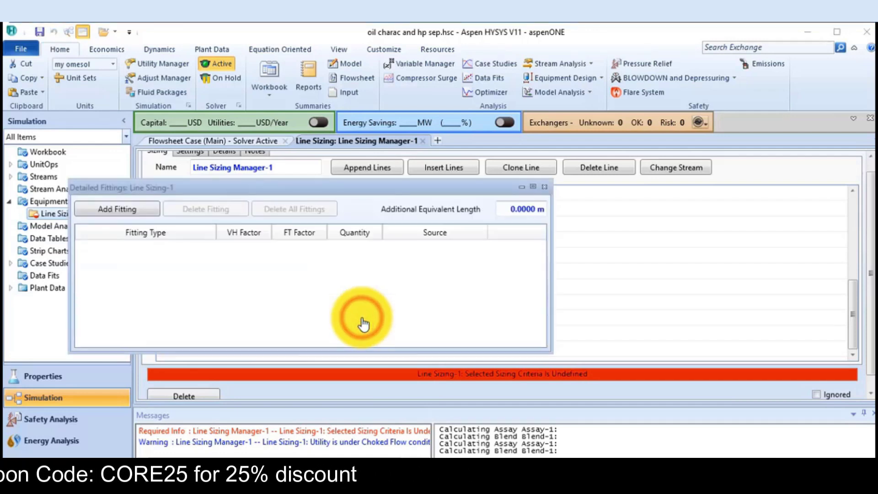
left_click(124, 210)
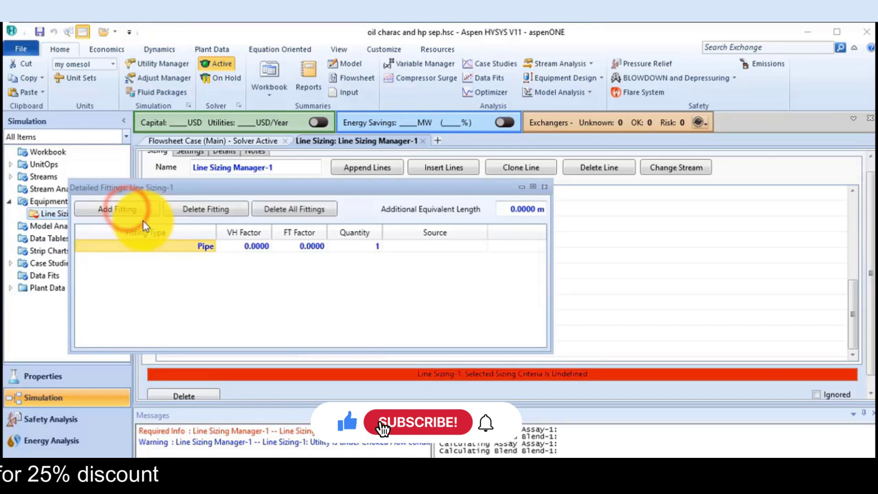
left_click(211, 247)
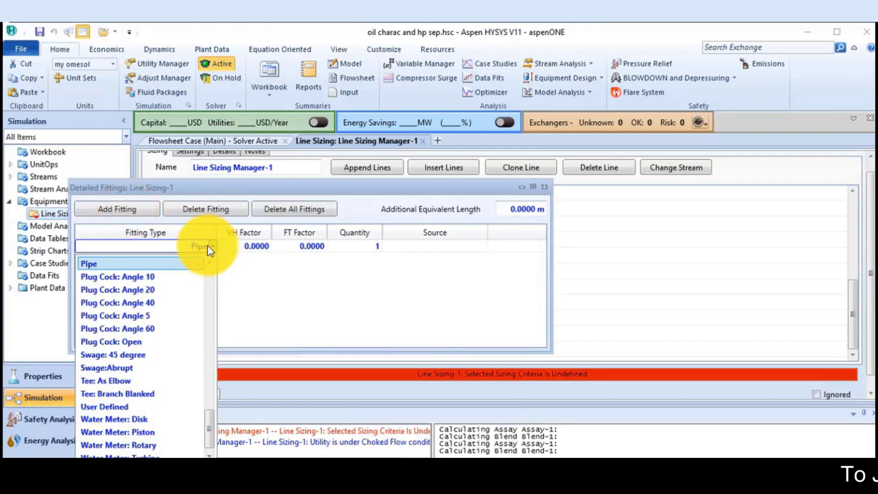
left_click(128, 381)
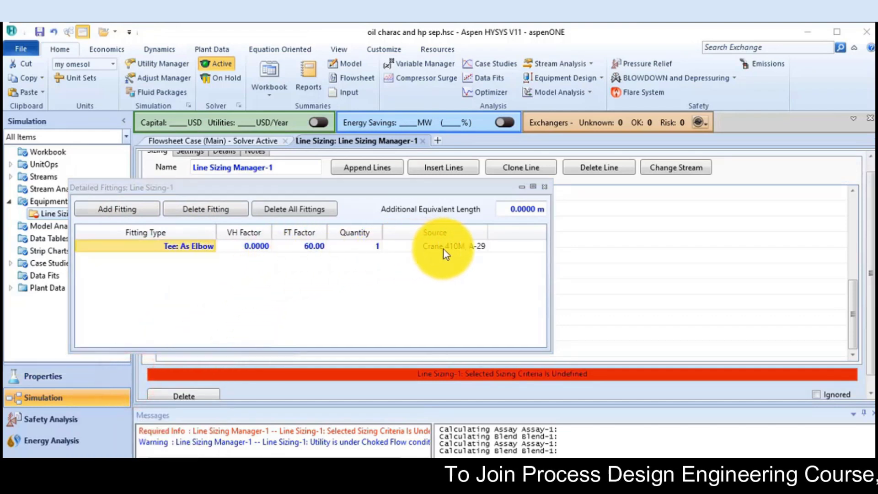
left_click(532, 211)
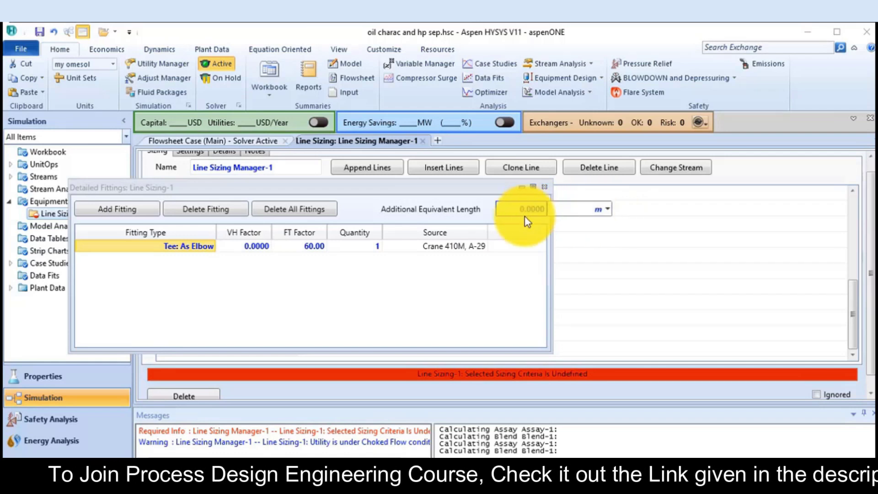
left_click(525, 218)
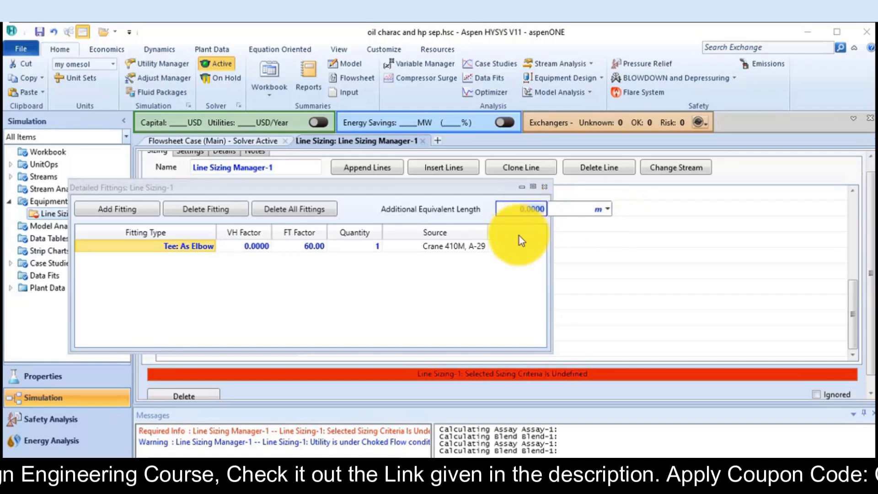
type("6")
left_click(607, 210)
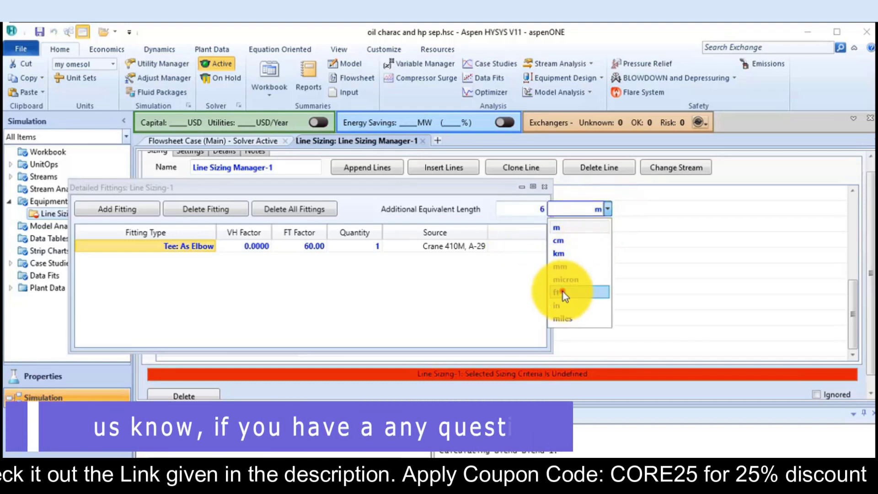
left_click(564, 292)
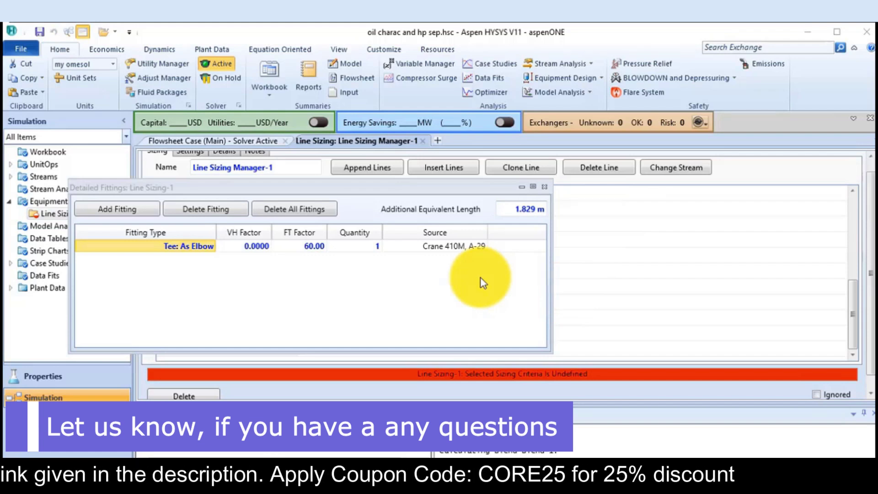
Step: Close the Detailed Fittings window and scroll the property grid back to the top
left_click(544, 187)
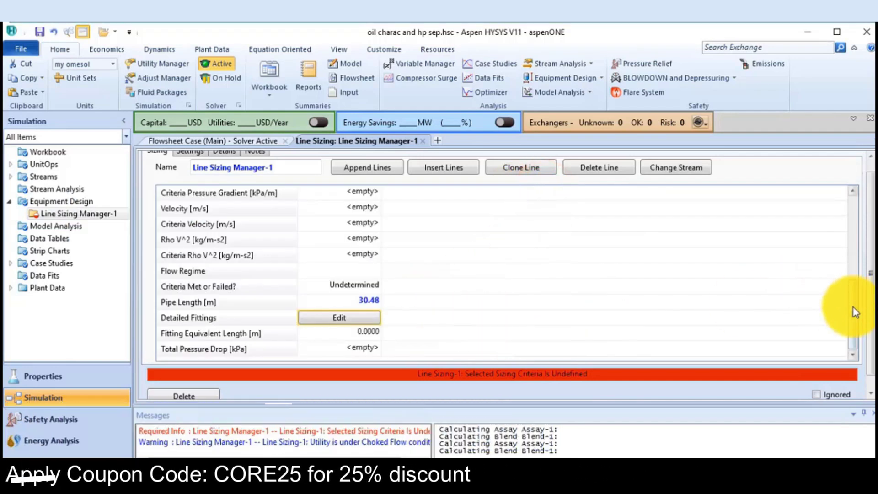
left_click_drag(849, 311, 835, 192)
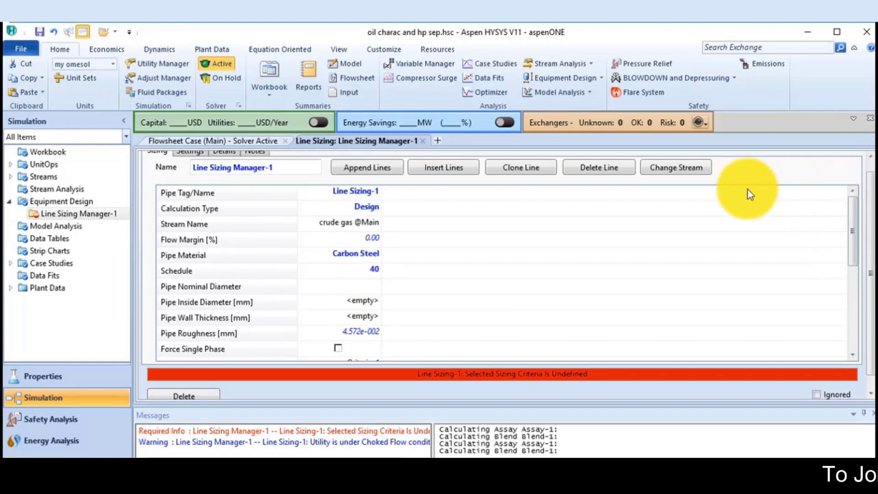
Step: On the Settings tab, set Criteria-1's maximum velocity to 60 ft/s (18.29 m/s)
left_click(872, 180)
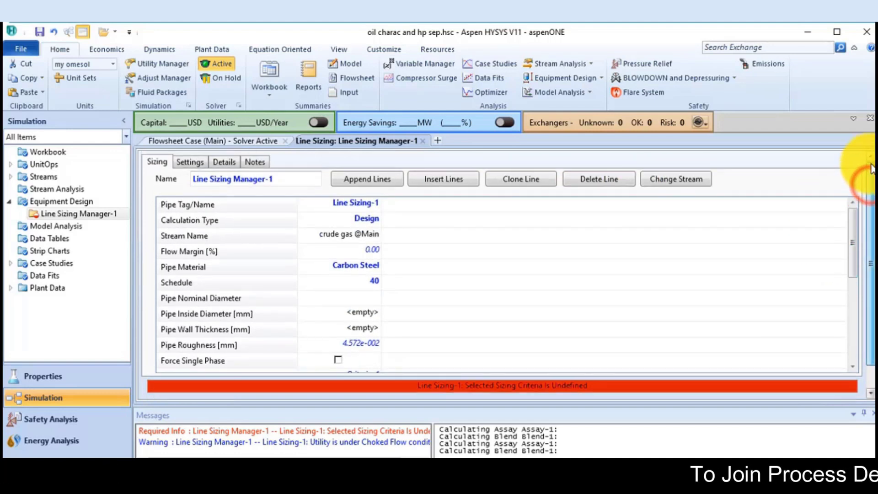
left_click(185, 163)
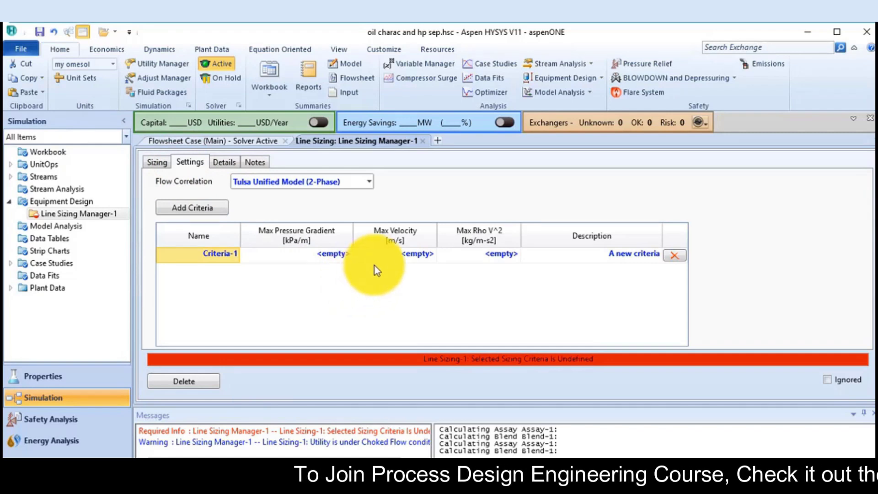
left_click(394, 254)
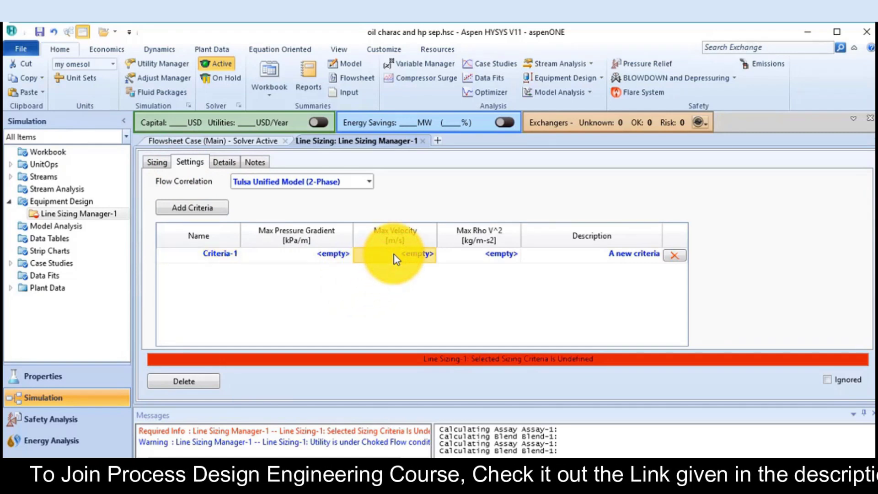
type("60 ")
type("ft/s")
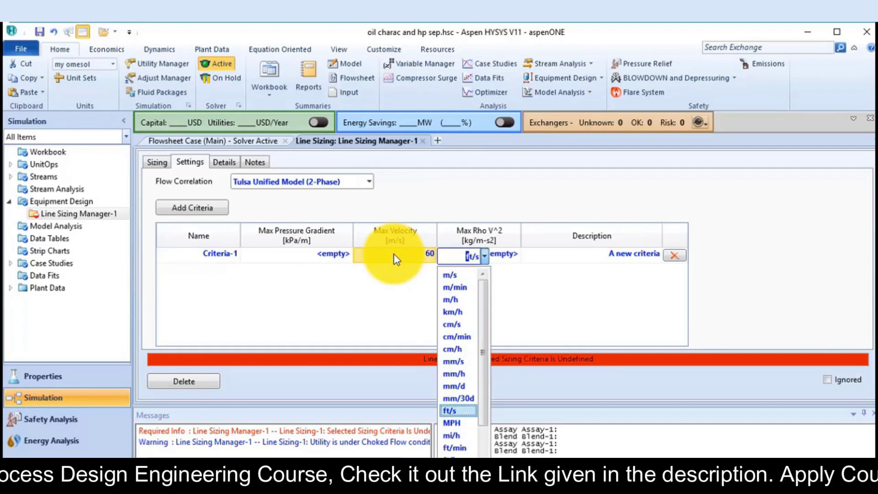
left_click(453, 410)
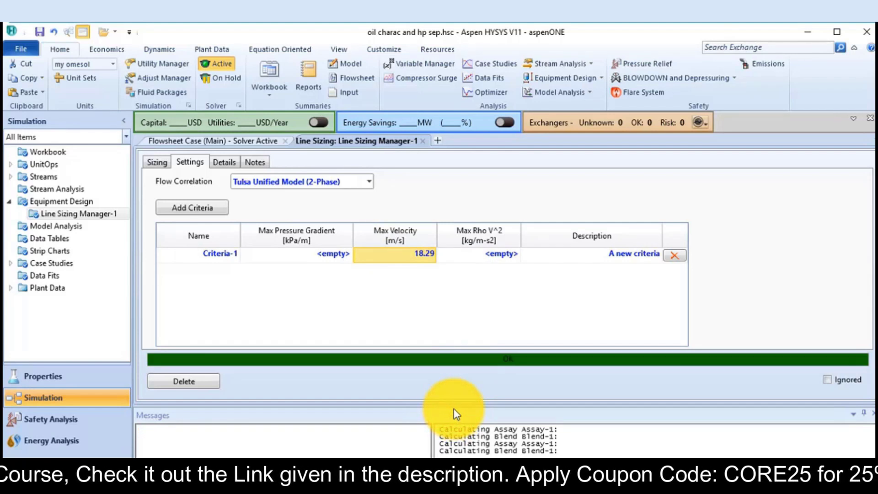
Step: Set Criteria-1's maximum pressure gradient to 1 psi/100ft (0.2262 kPa/m)
left_click(320, 258)
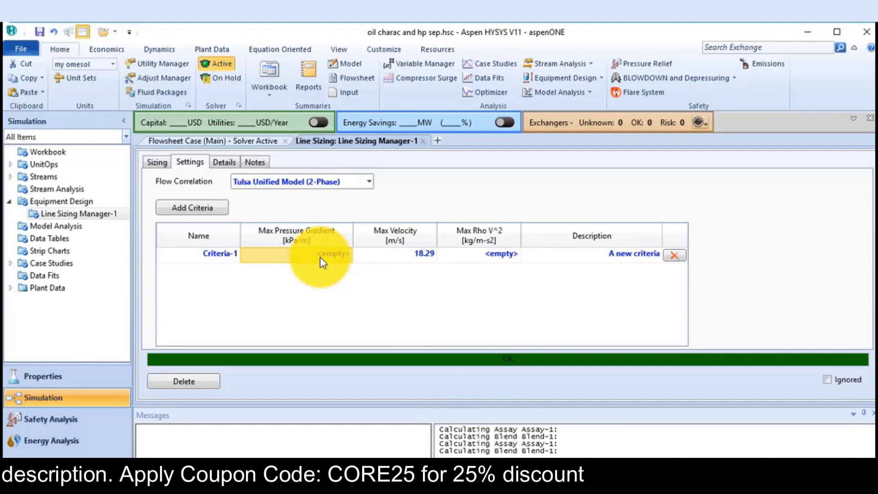
type("1")
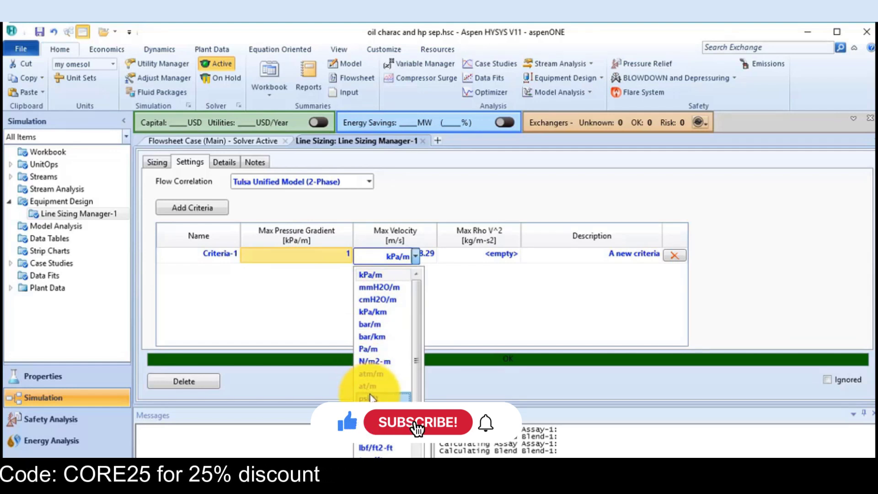
left_click(383, 435)
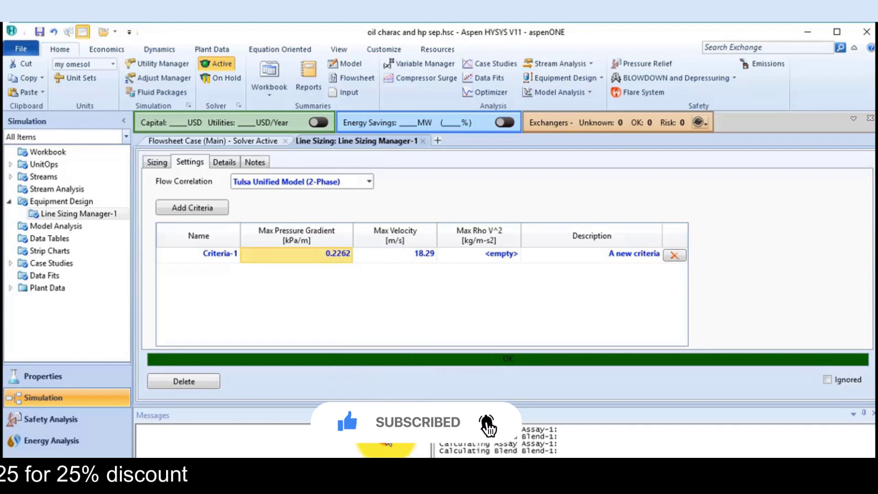
mouse_move(333, 259)
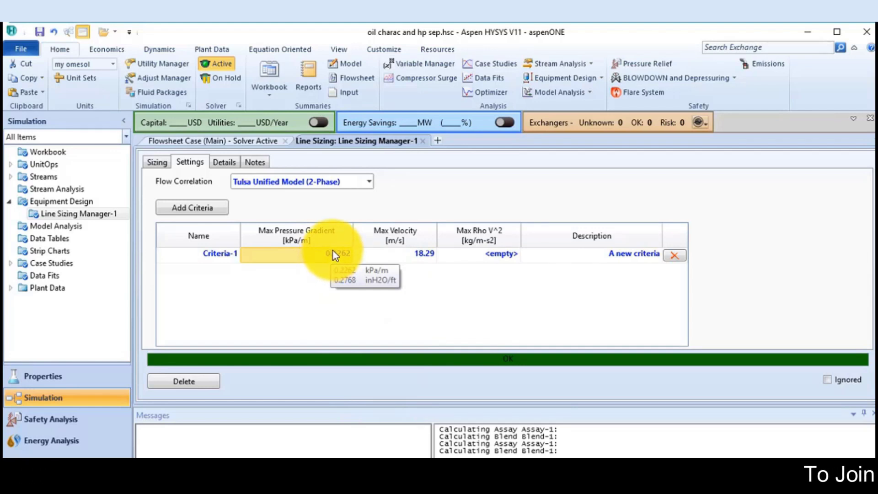
Step: Switch the flow correlation from Tulsa Unified Model to Beggs and Brill (1979)
left_click(370, 182)
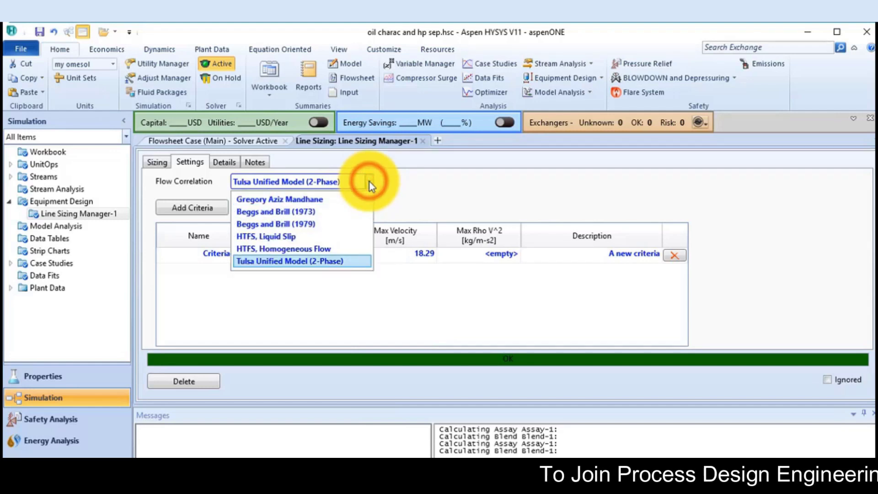
left_click(309, 222)
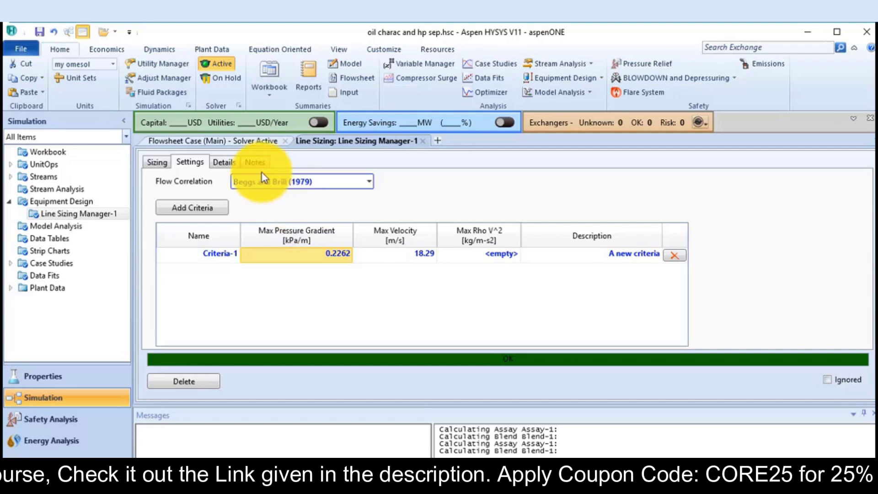
Step: On the Details tab, review vapor mass flow, molecular weight, Cp/Cv and Z factor 0.9228
left_click(223, 163)
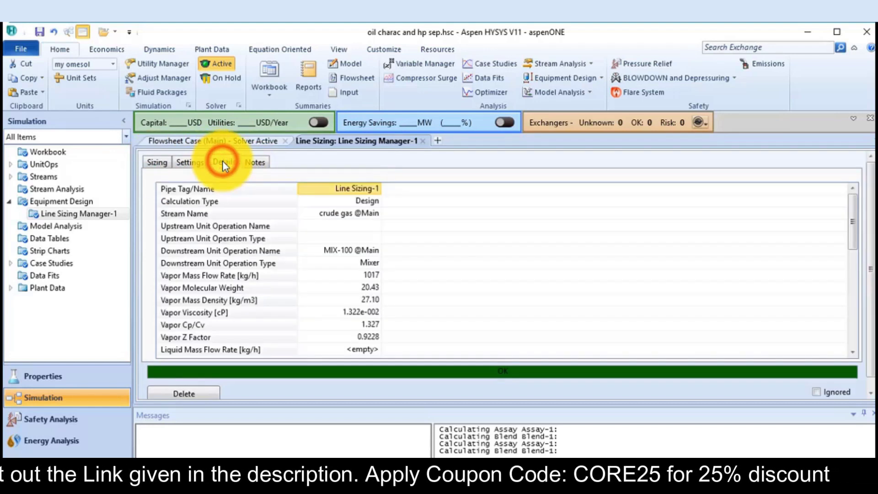
scroll(371, 210, "down", 2)
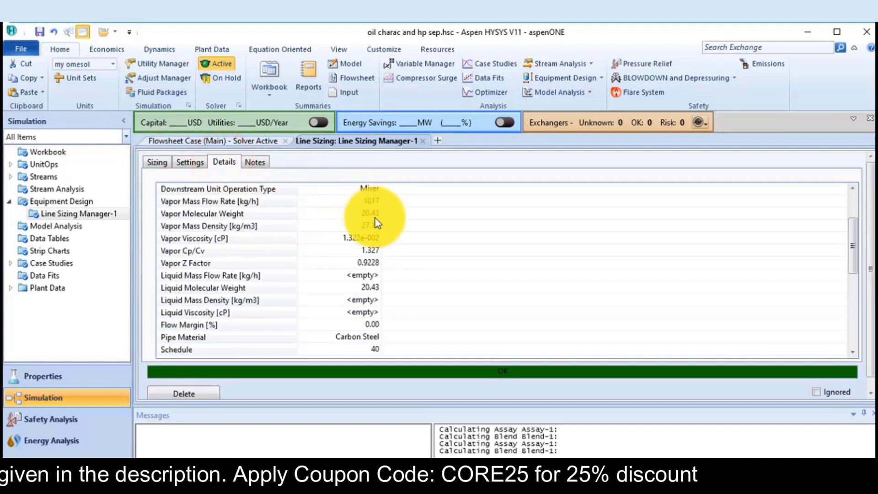
mouse_move(370, 220)
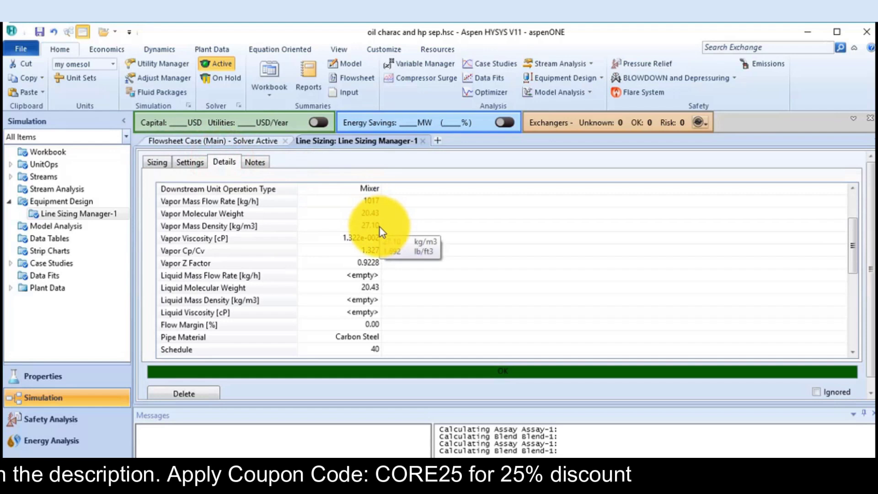
left_click(368, 201)
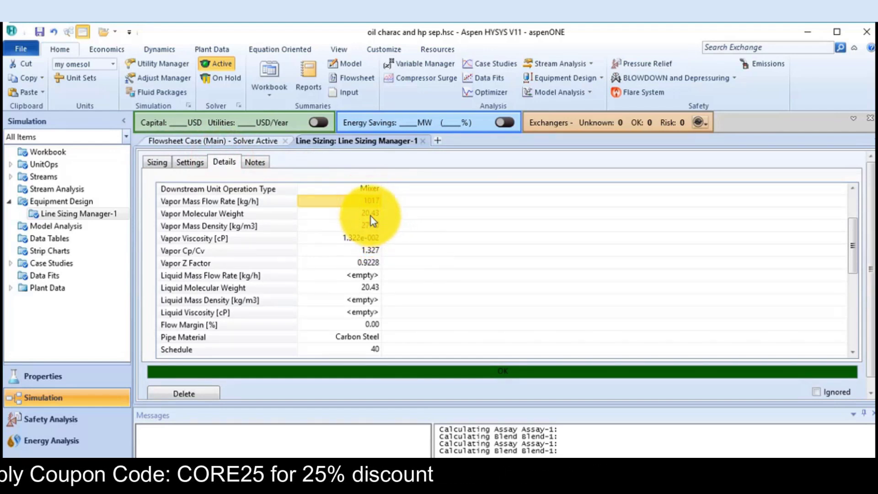
left_click(372, 214)
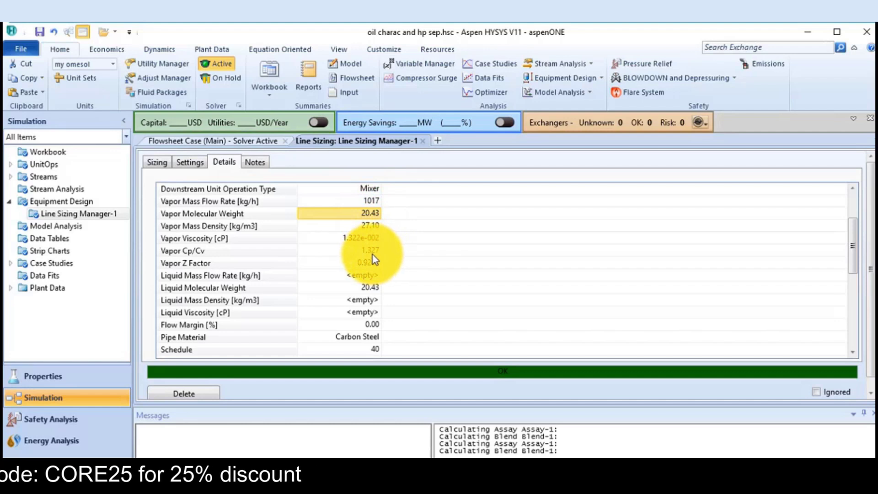
left_click(370, 251)
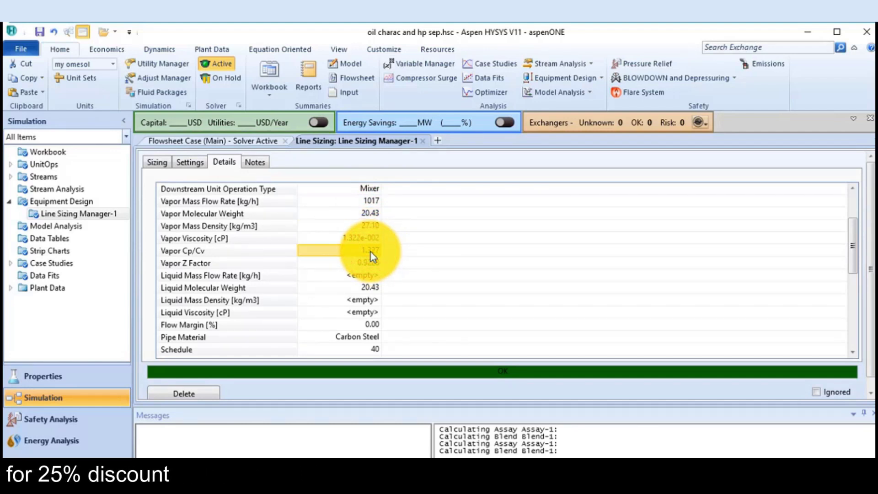
left_click(371, 262)
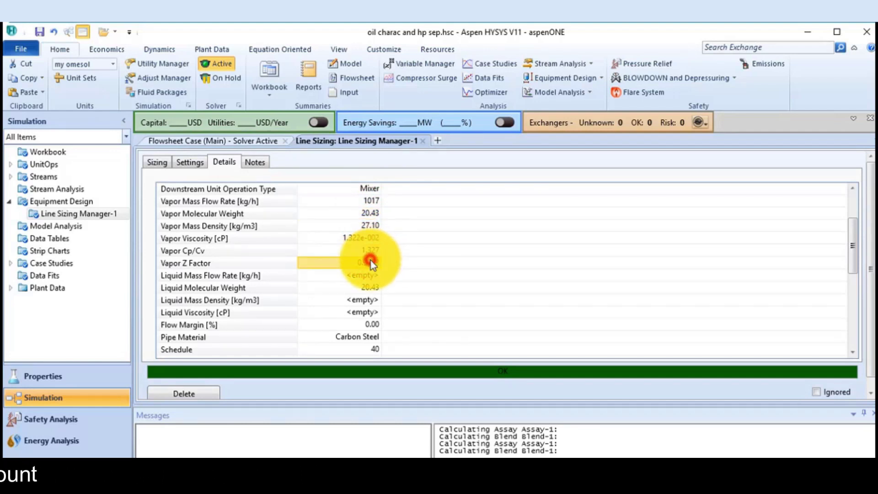
Step: Enter a liquid molecular weight of 20.43 and check the 50 mm pipe nominal diameter
left_click(371, 289)
type("20.43")
key("Return")
scroll(378, 333, "down", 2)
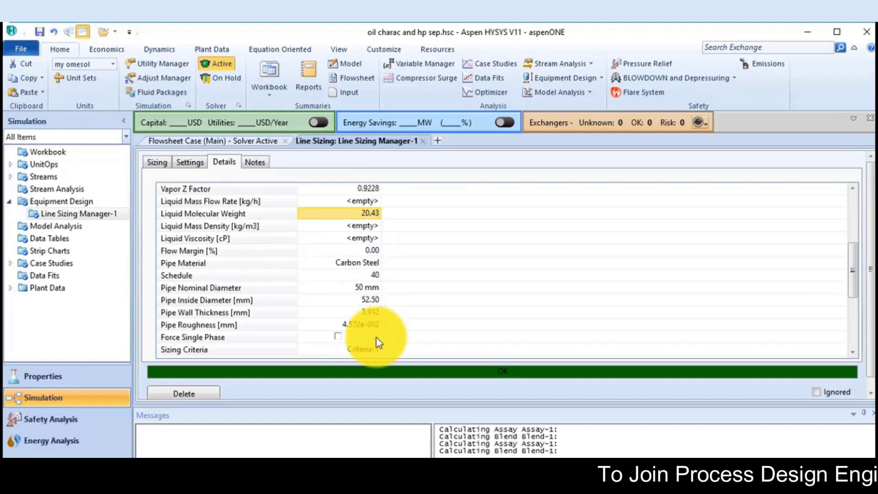
left_click(367, 289)
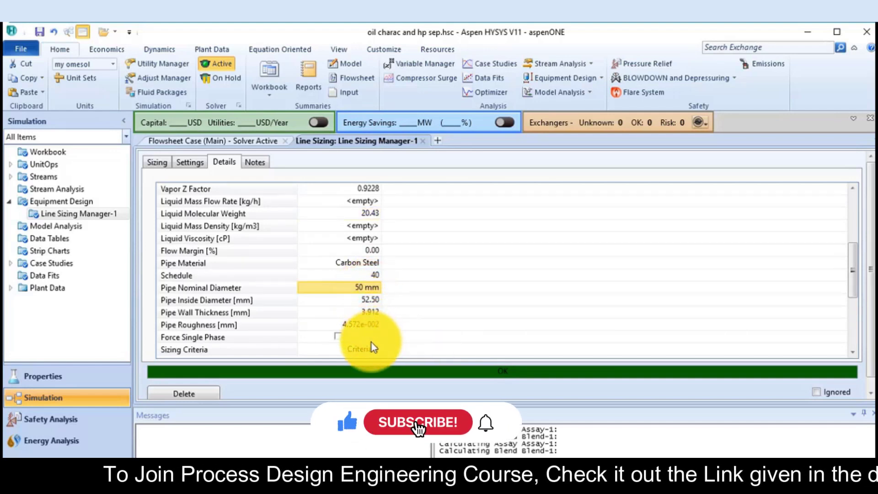
Step: On the Sizing tab, review the 4.818 m/s velocity, criteria Met and 4.194 kPa pressure drop
left_click(163, 166)
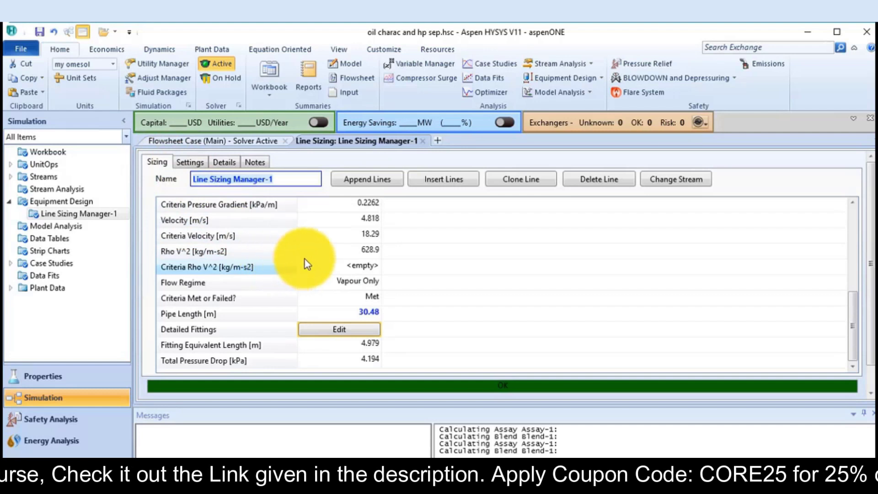
mouse_move(375, 240)
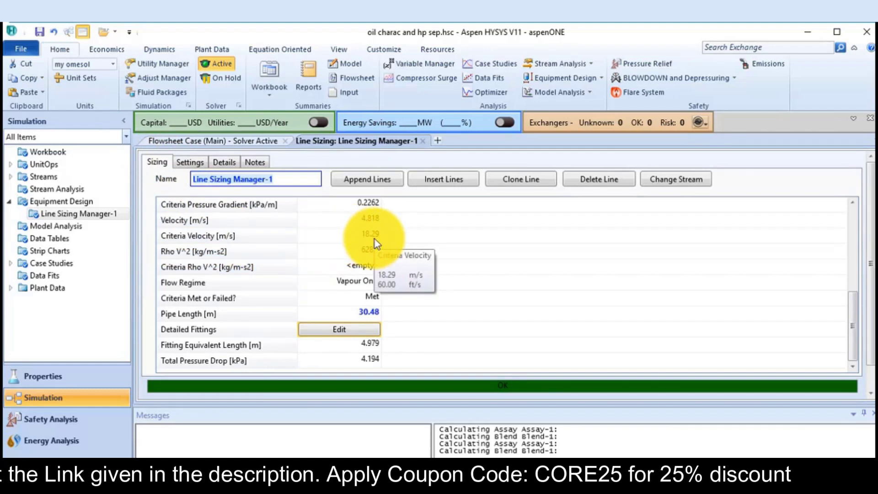
left_click(374, 237)
left_click(375, 220)
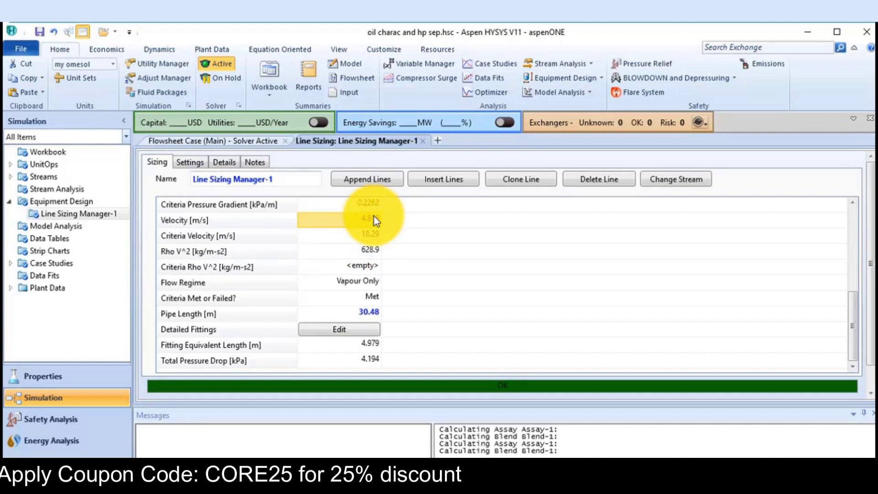
mouse_move(367, 361)
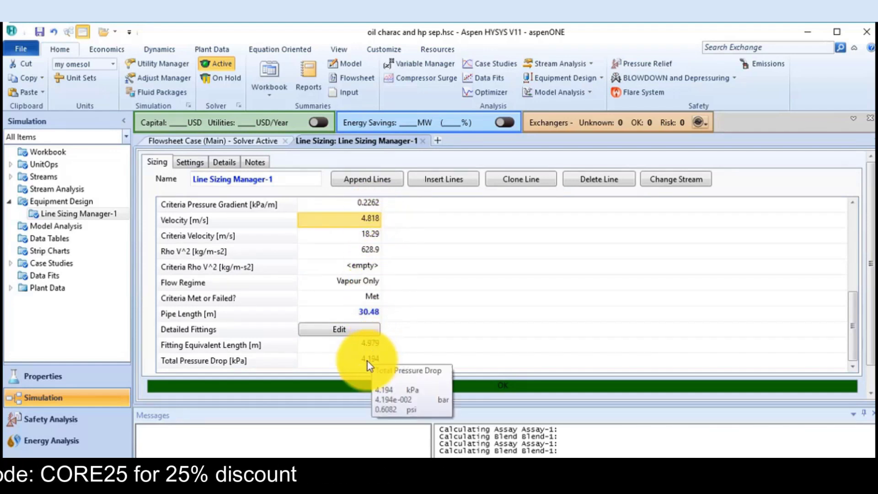